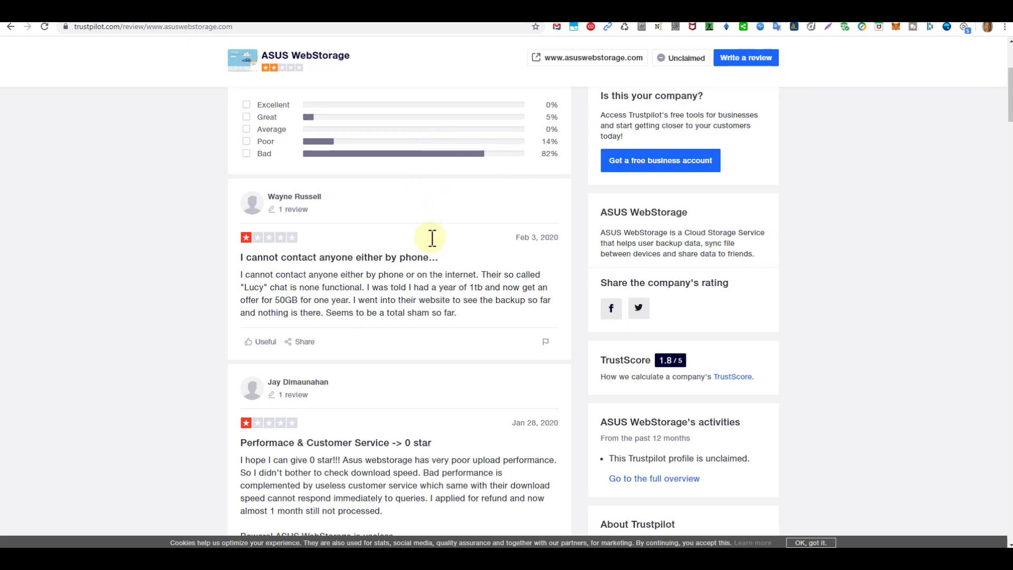
Read through the ASUS WebStorage customer reviews on Trustpilot, from the newest entries back to those from March 2019
scroll(438, 241, "down", 2)
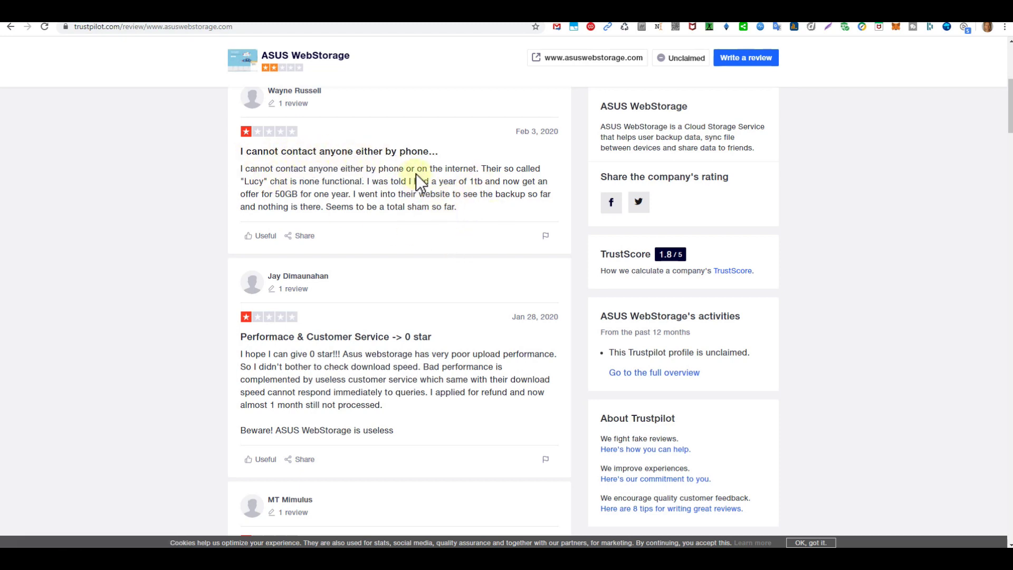
scroll(542, 274, "down", 2)
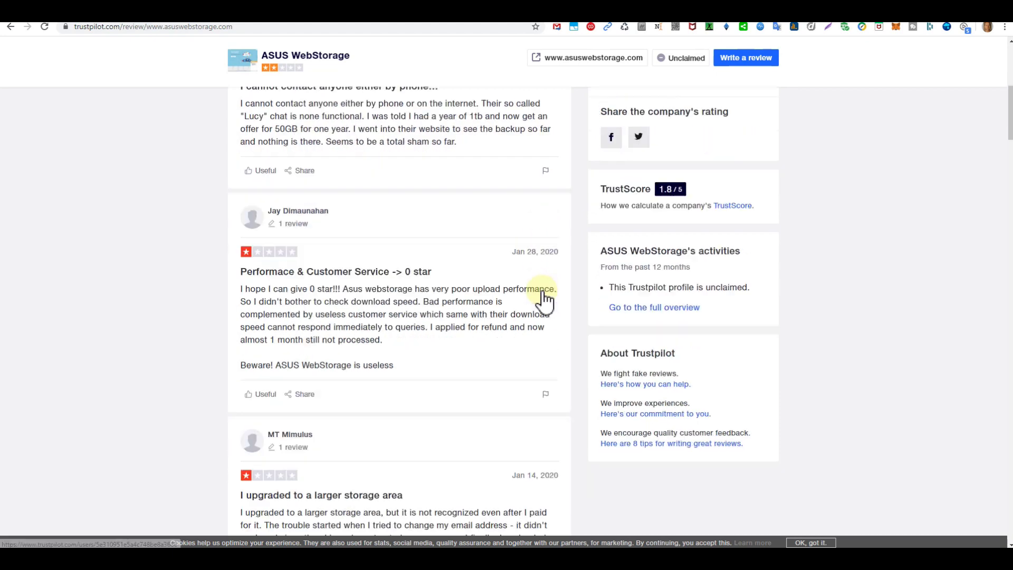
scroll(279, 240, "down", 2)
scroll(396, 222, "down", 2)
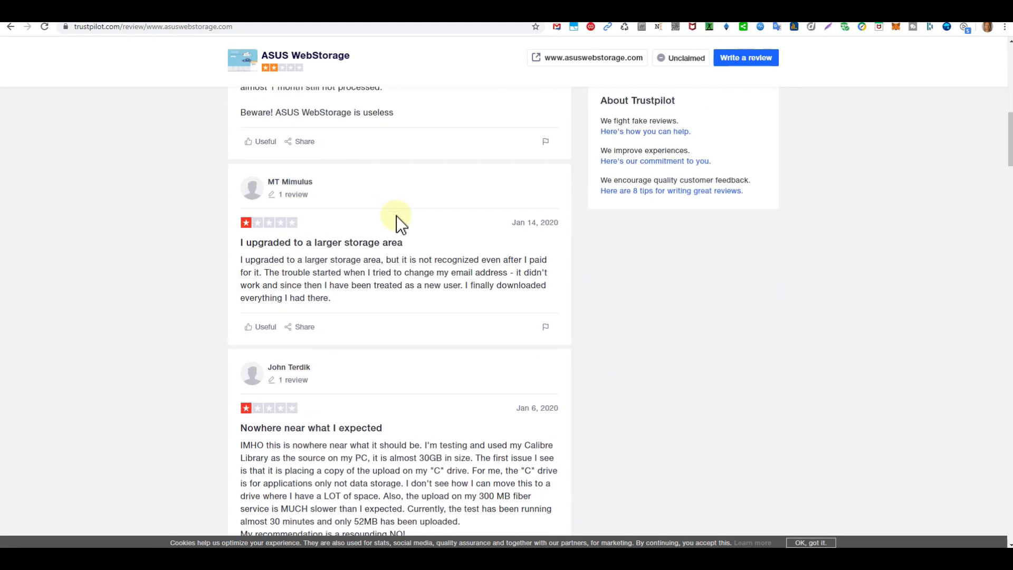
scroll(407, 244, "down", 2)
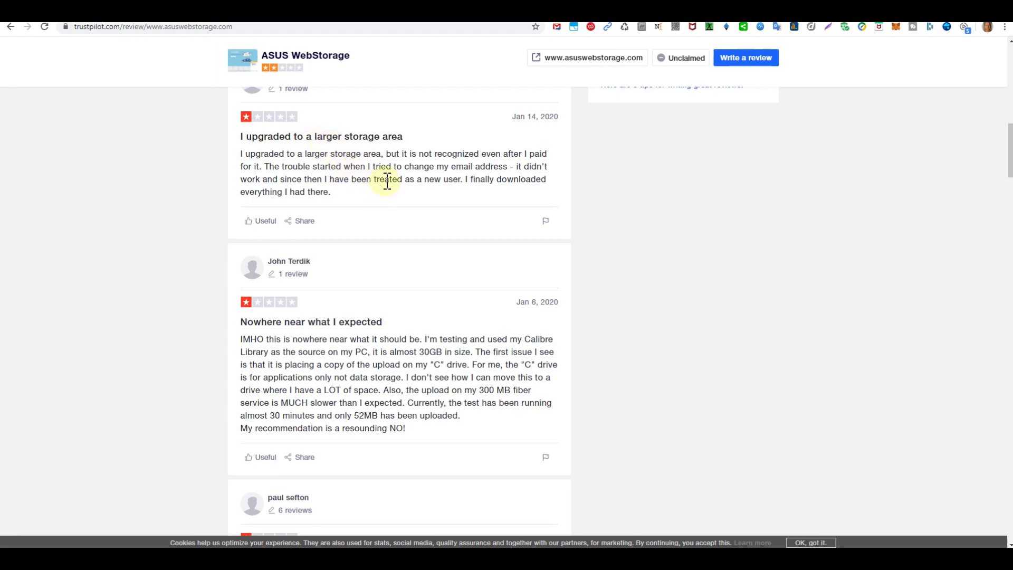
scroll(516, 192, "down", 2)
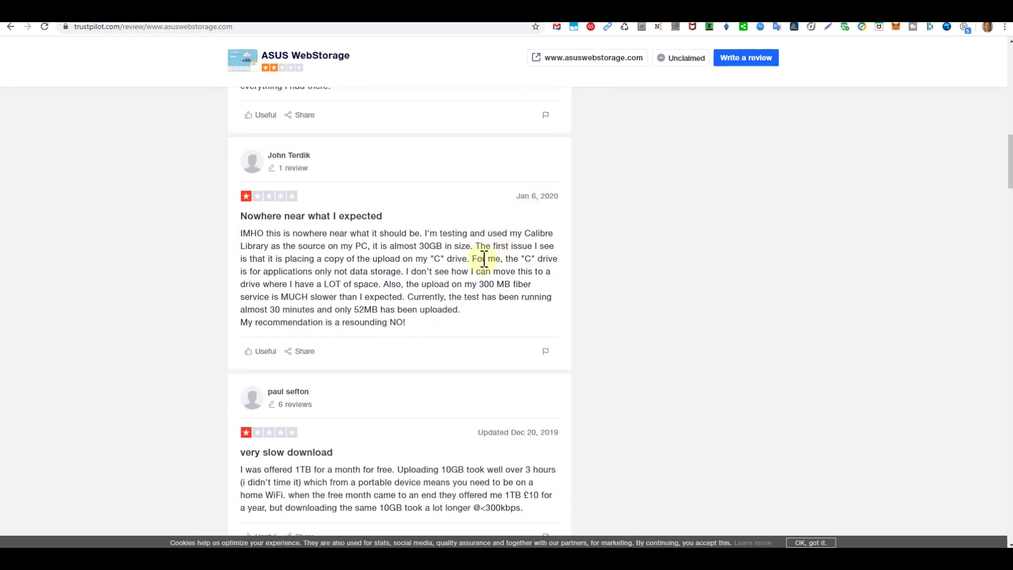
scroll(488, 261, "down", 6)
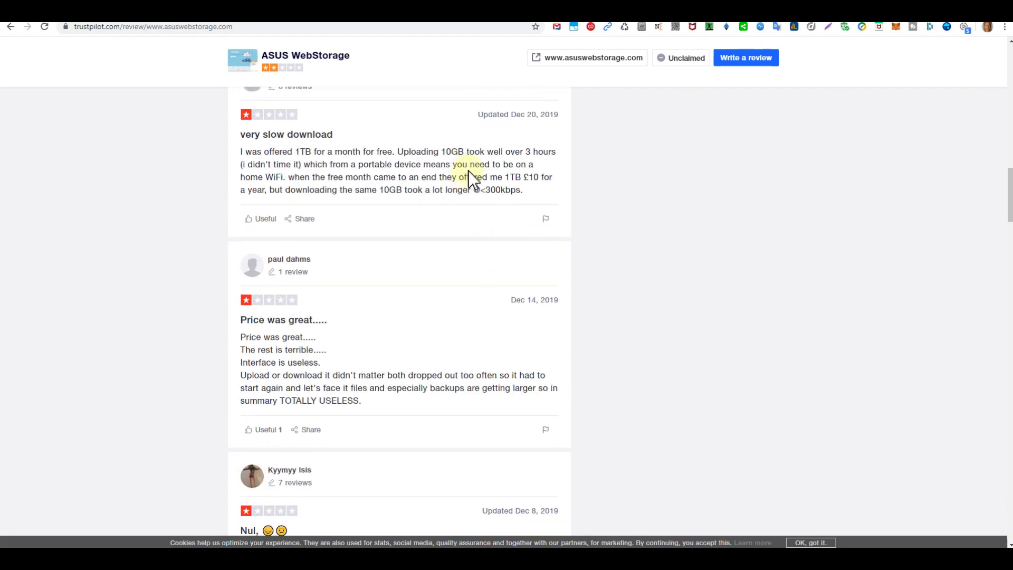
scroll(522, 154, "down", 4)
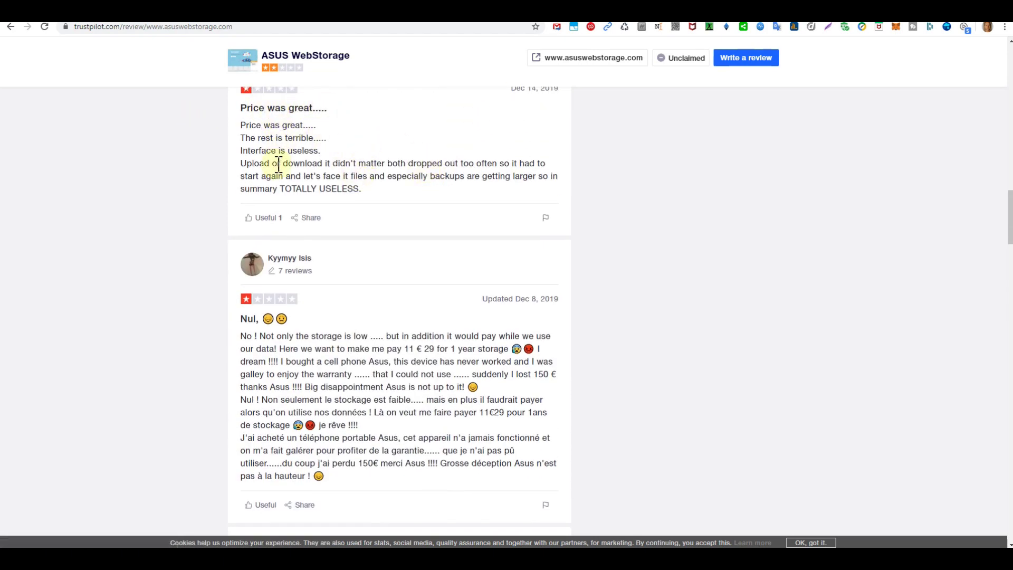
scroll(279, 164, "down", 2)
scroll(409, 242, "down", 10)
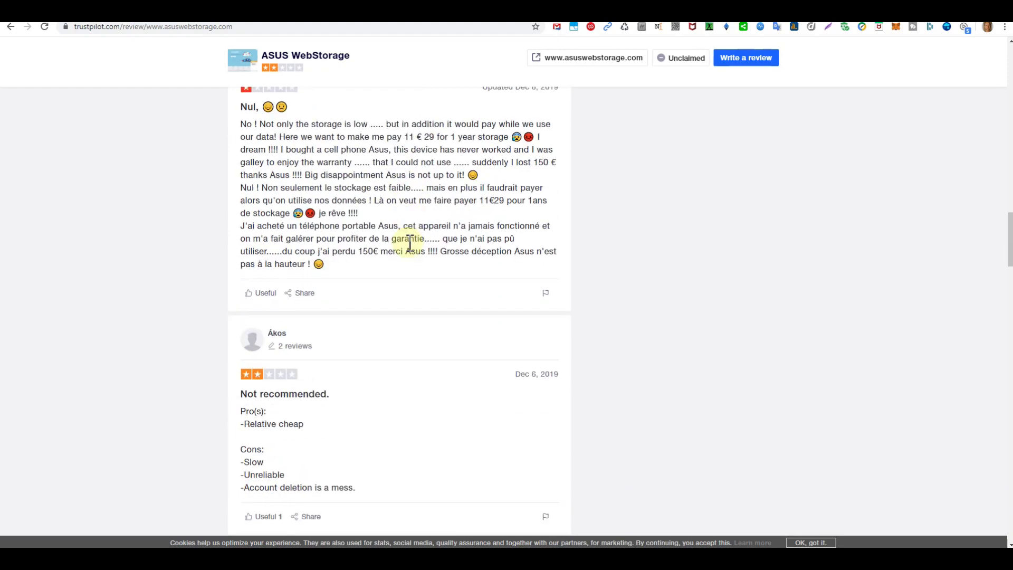
scroll(422, 236, "down", 14)
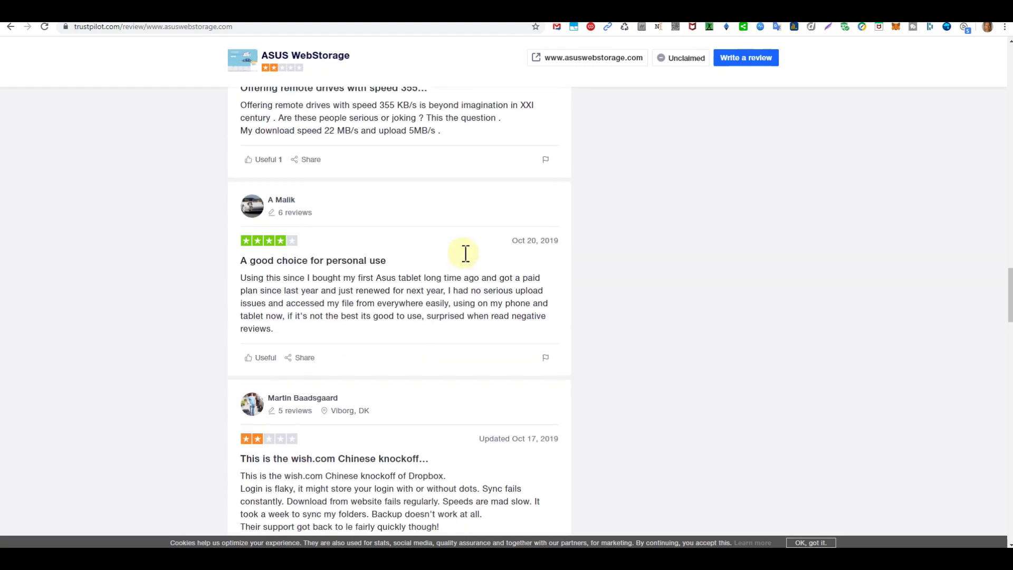
scroll(479, 264, "down", 12)
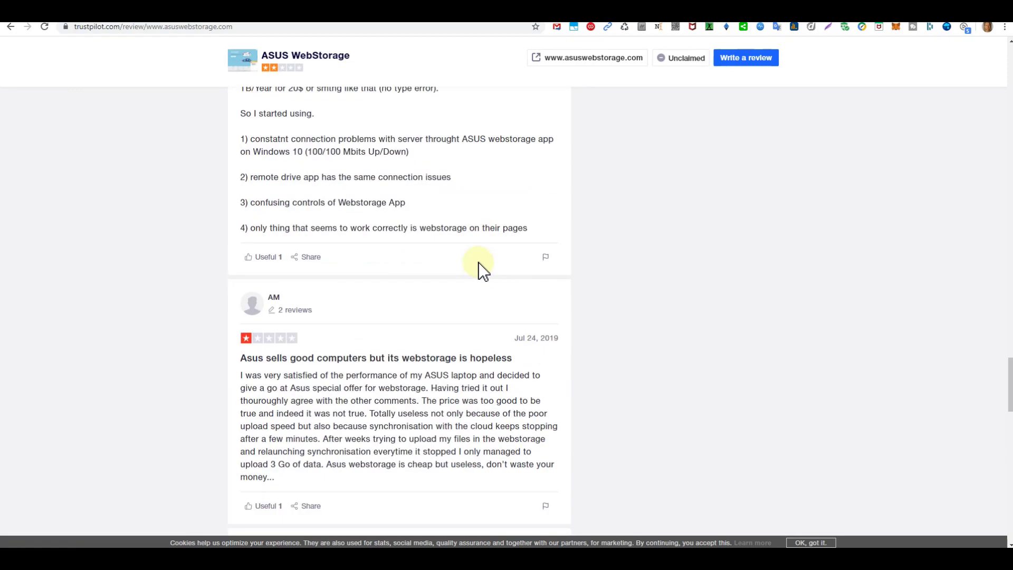
scroll(679, 260, "down", 14)
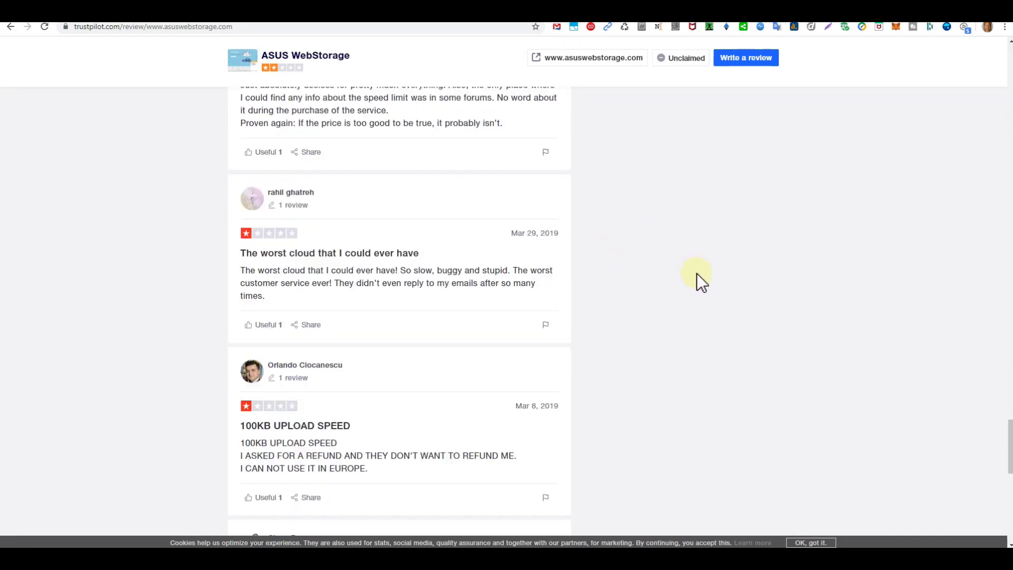
scroll(702, 279, "up", 6)
scroll(746, 292, "up", 15)
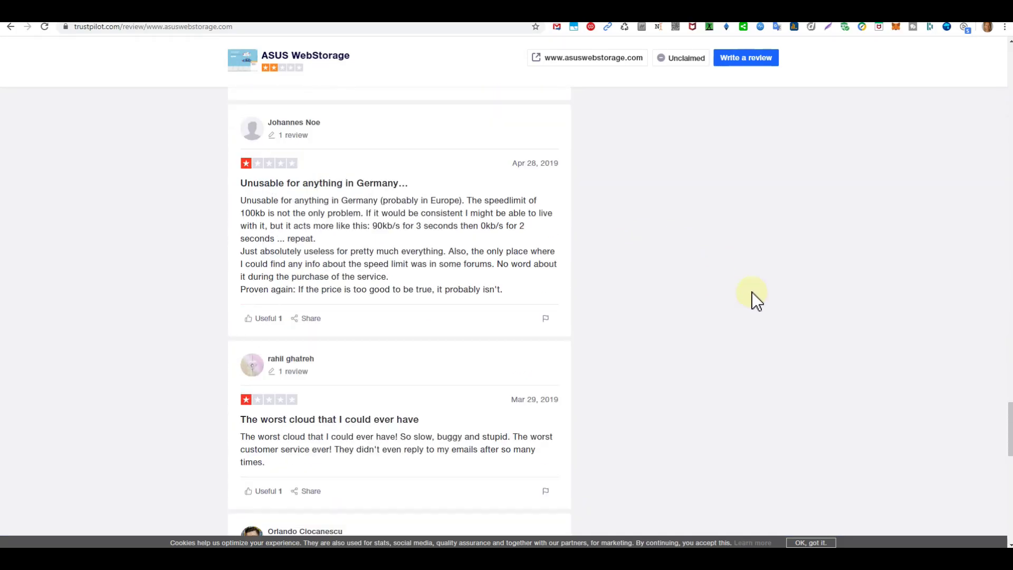
scroll(735, 278, "up", 20)
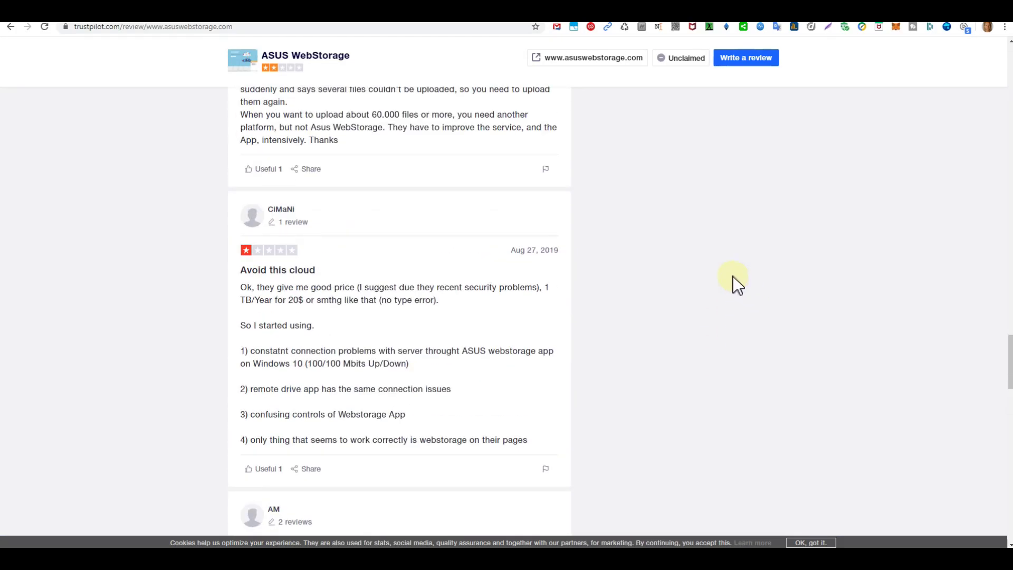
scroll(710, 261, "up", 9)
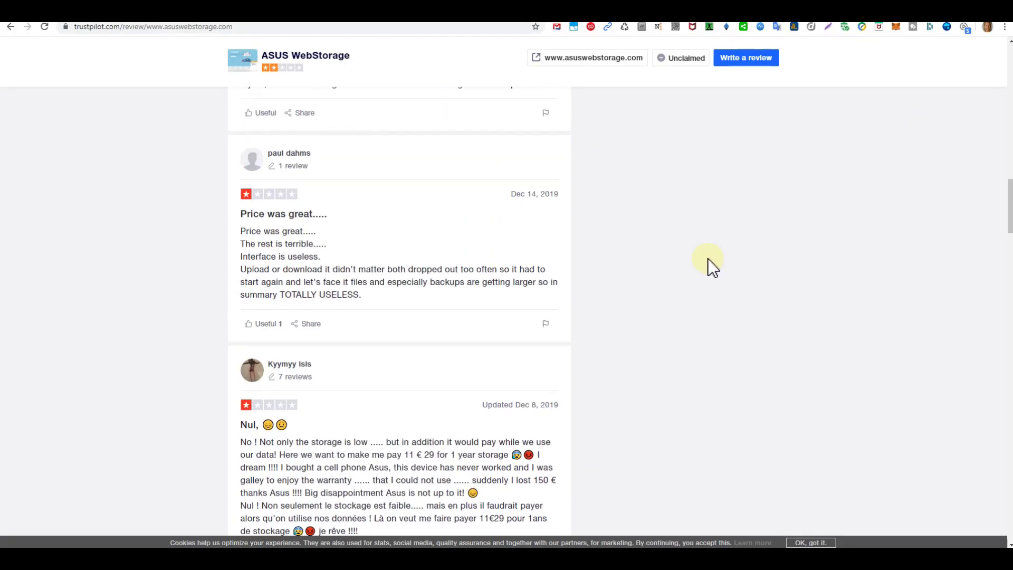
scroll(707, 258, "up", 20)
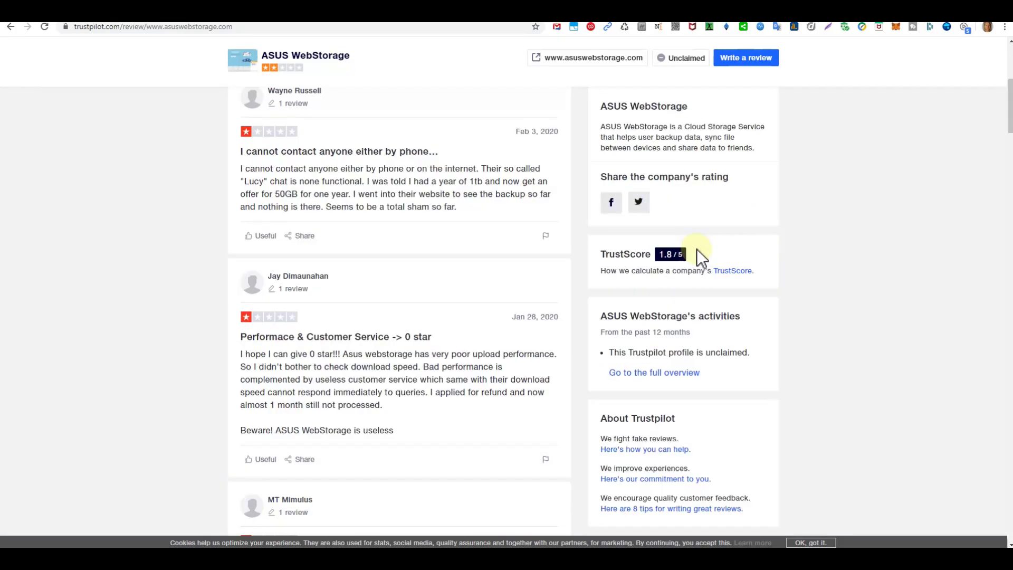
scroll(838, 167, "up", 2)
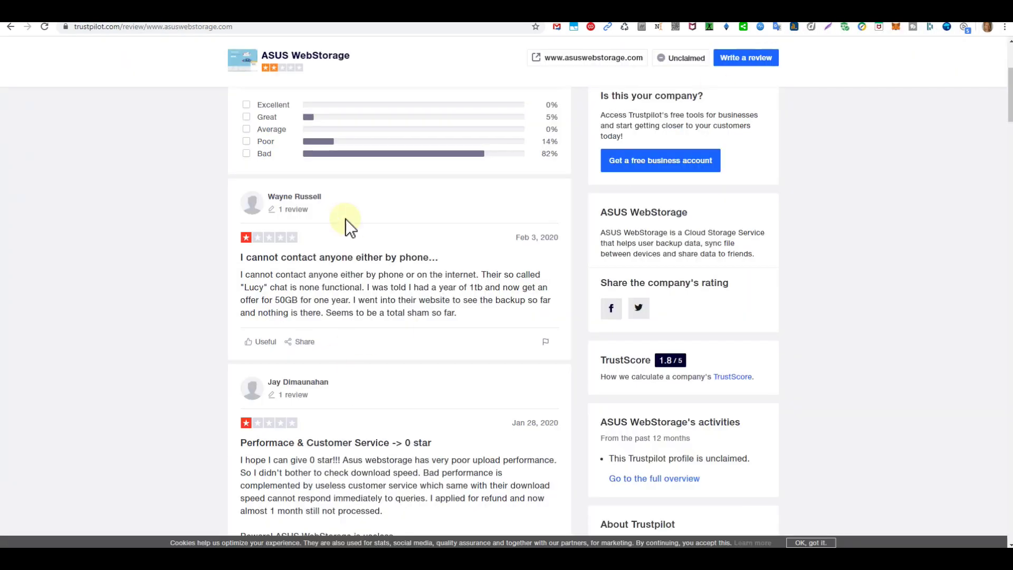
scroll(378, 385, "down", 12)
scroll(390, 363, "down", 15)
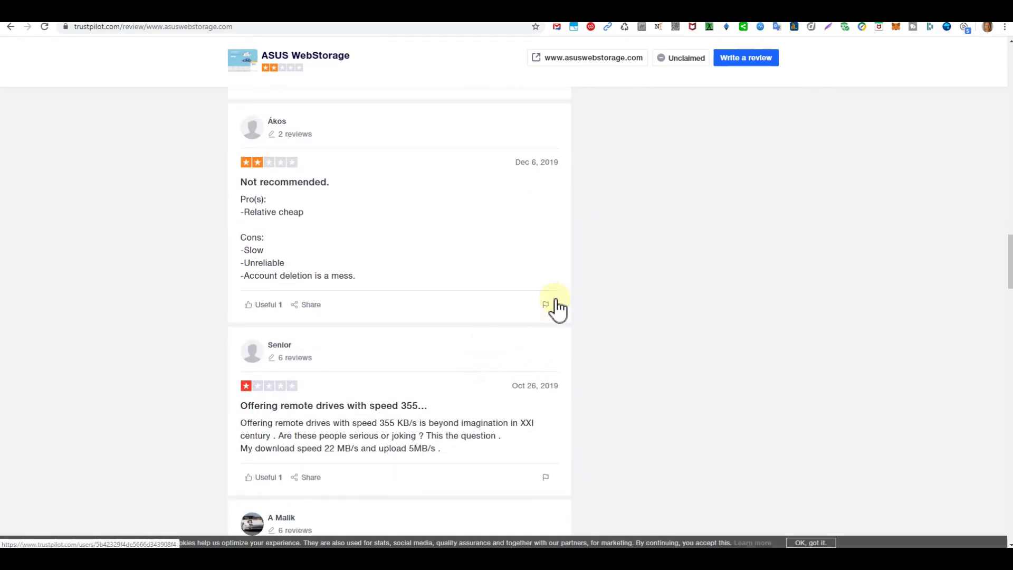
scroll(556, 300, "down", 2)
scroll(493, 299, "up", 12)
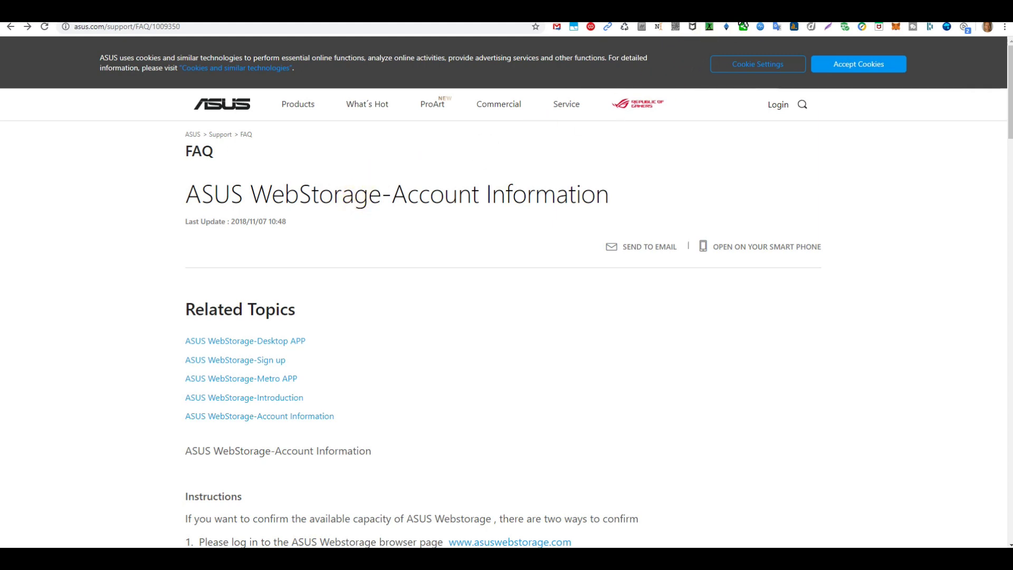
Check the 1TB special offer on the ASUS WebStorage store page, and view the ASUS WebStorage-Account Information FAQ
left_click(702, 20)
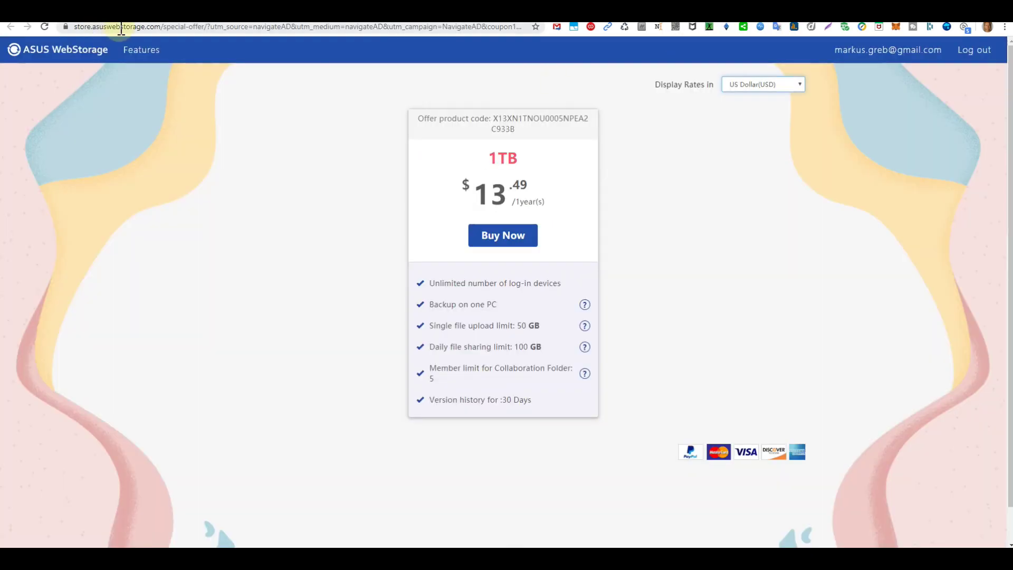
left_click(839, 18)
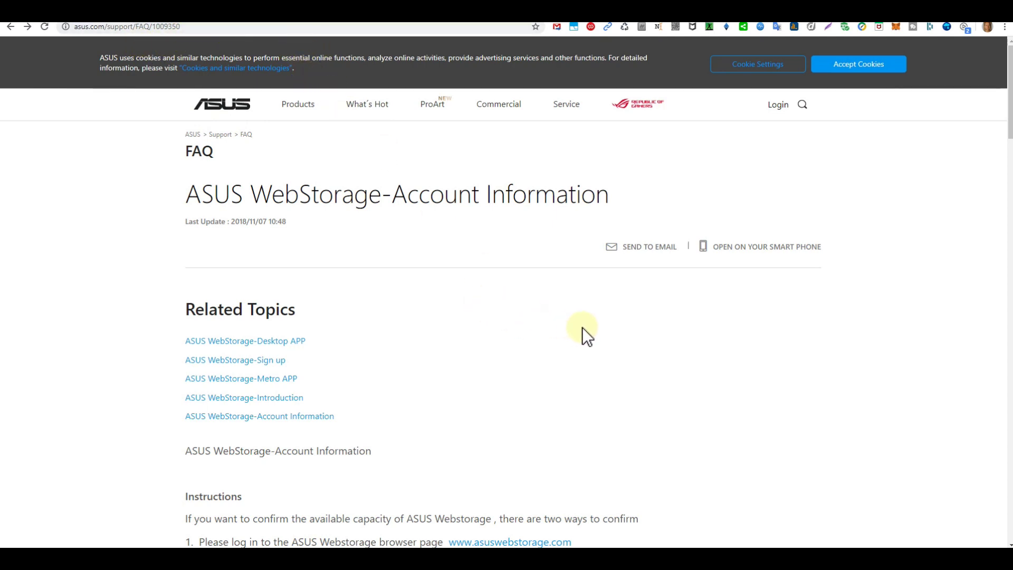
scroll(587, 332, "down", 2)
scroll(675, 312, "down", 2)
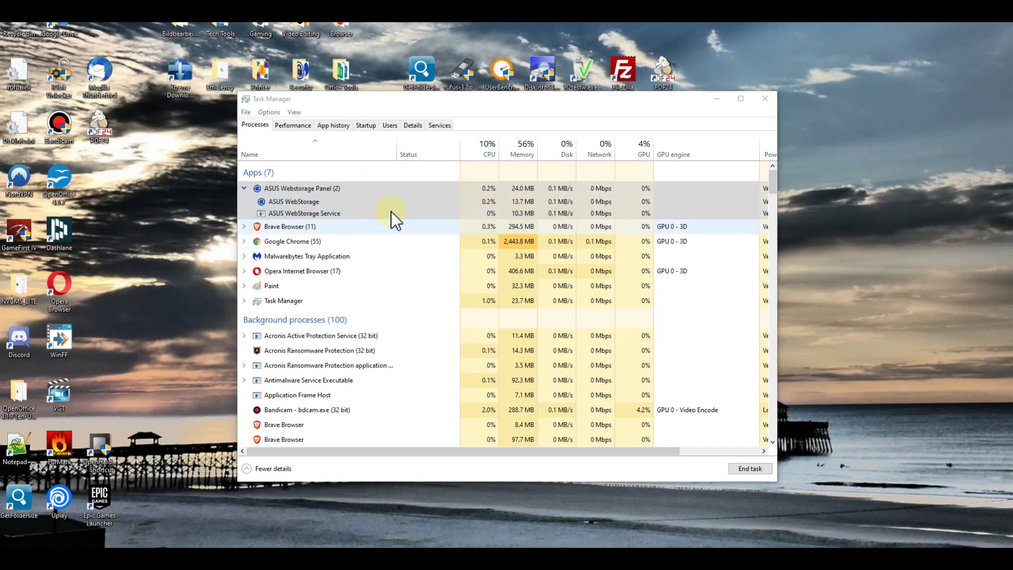
Select the ASUS WebStorage process in Task Manager and open MySyncFolder from the running ASUS WebStorage client
left_click(287, 200)
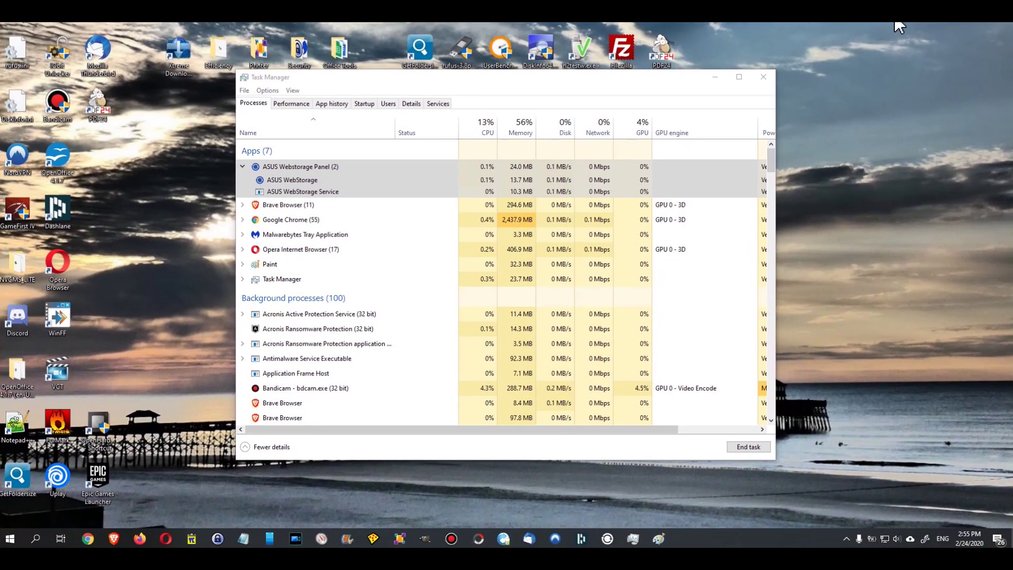
left_click(848, 542)
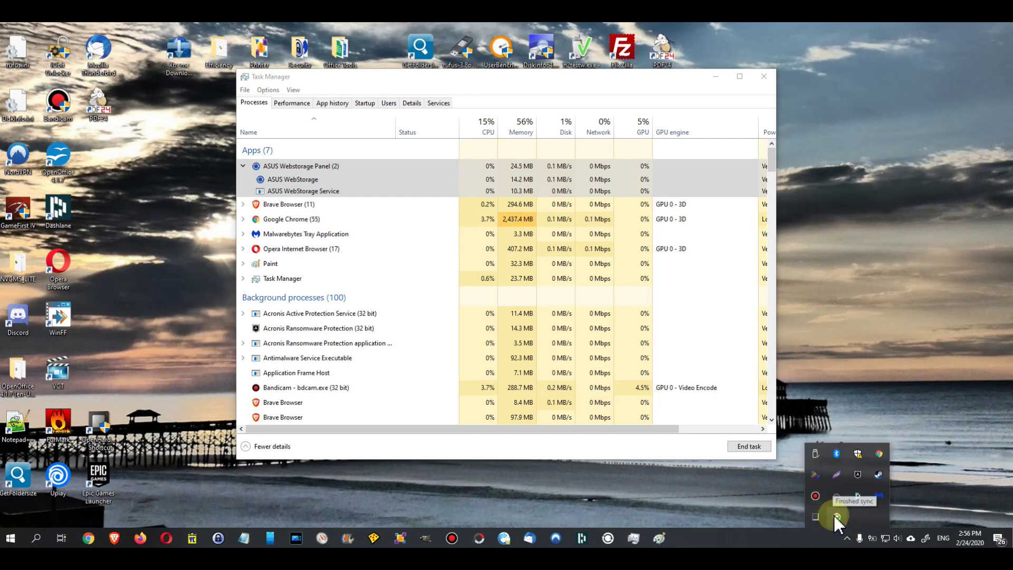
right_click(837, 516)
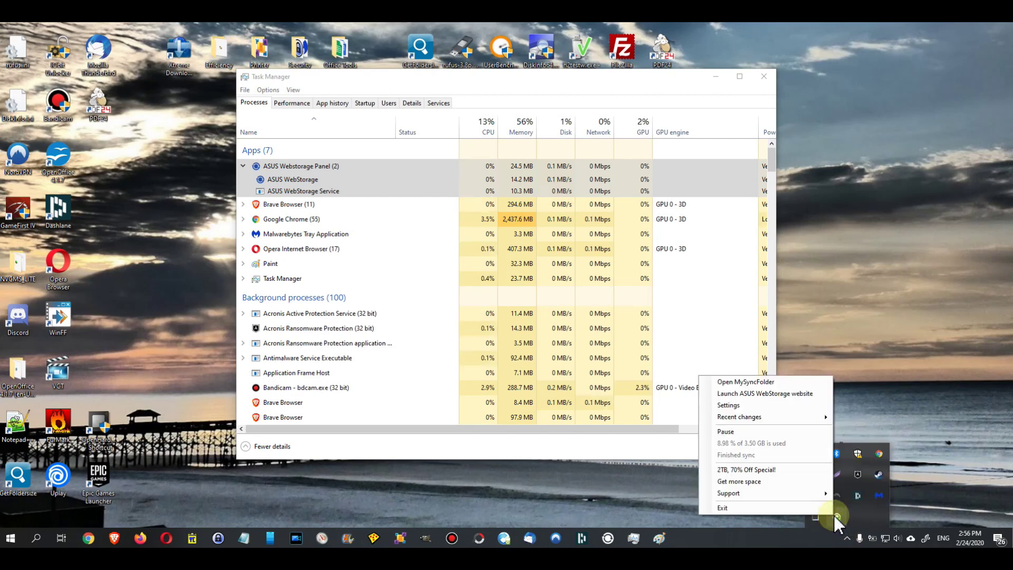
left_click(771, 384)
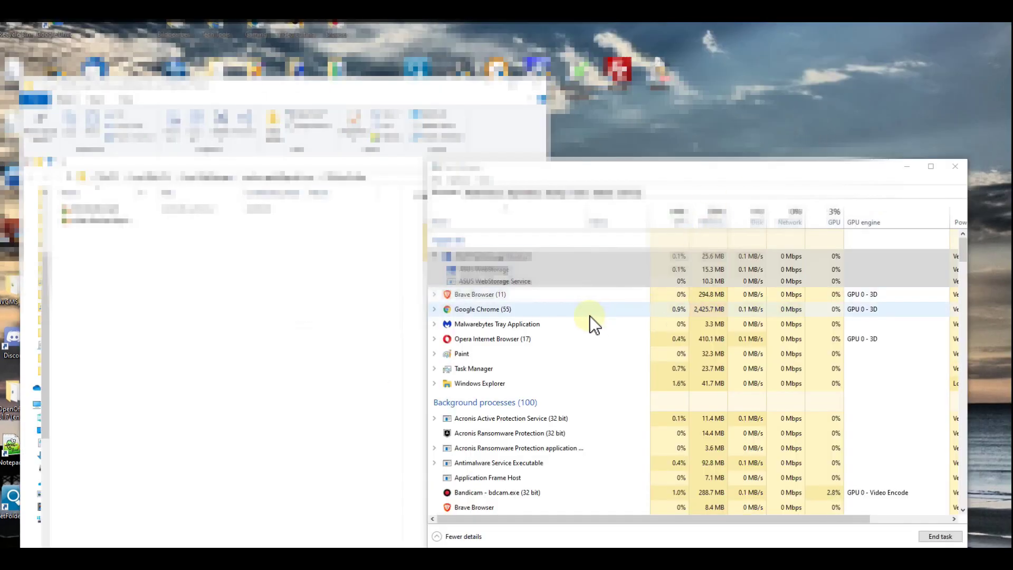
Examine the resource usage of the ASUS WebStorage processes in Task Manager
left_click(50, 276)
left_click(677, 249)
left_click(740, 263)
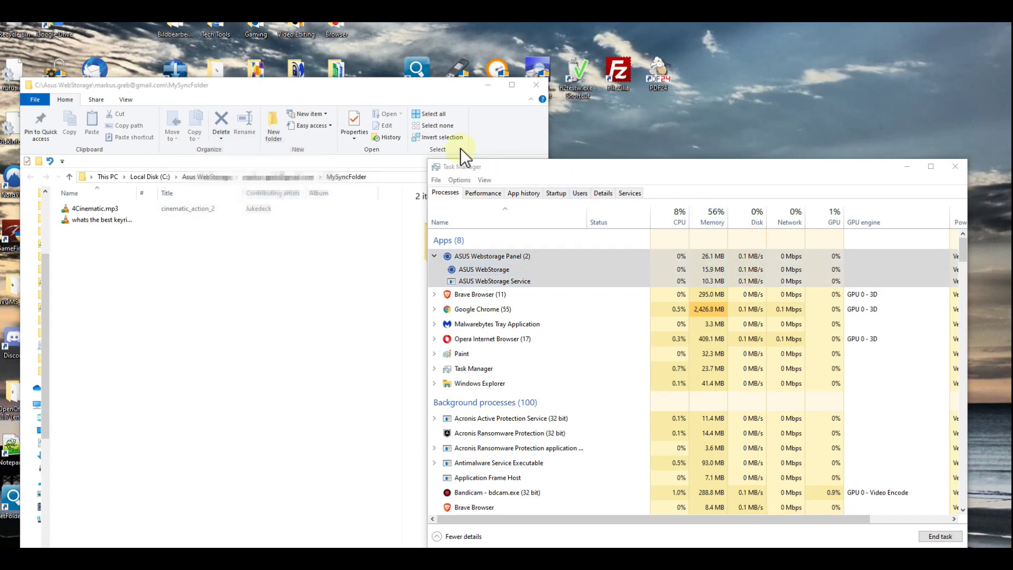
Bring the MySyncFolder window forward and view the details of 4Cinematic.mp3 and the keyring video
left_click(370, 94)
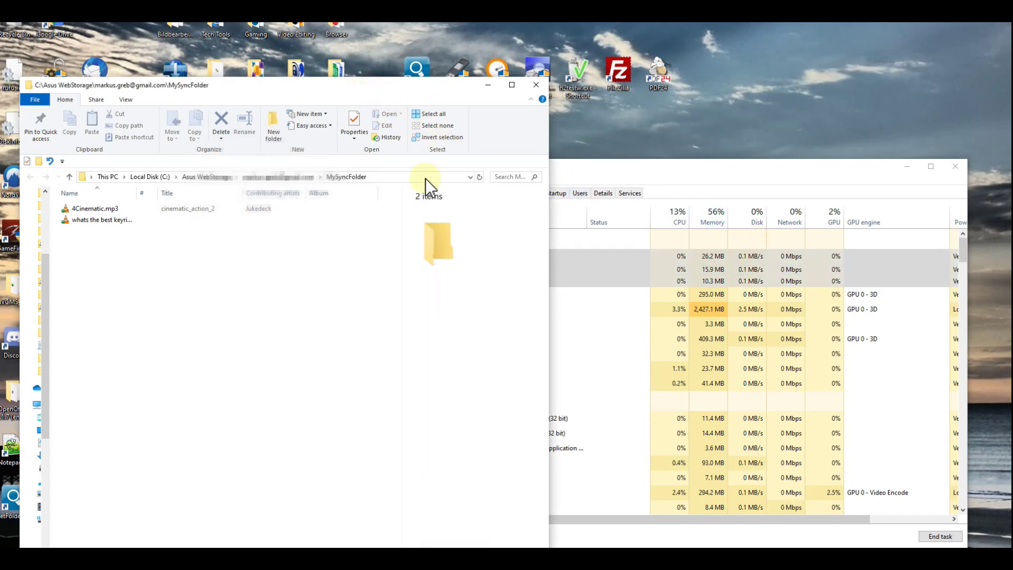
left_click(108, 210)
left_click(95, 225)
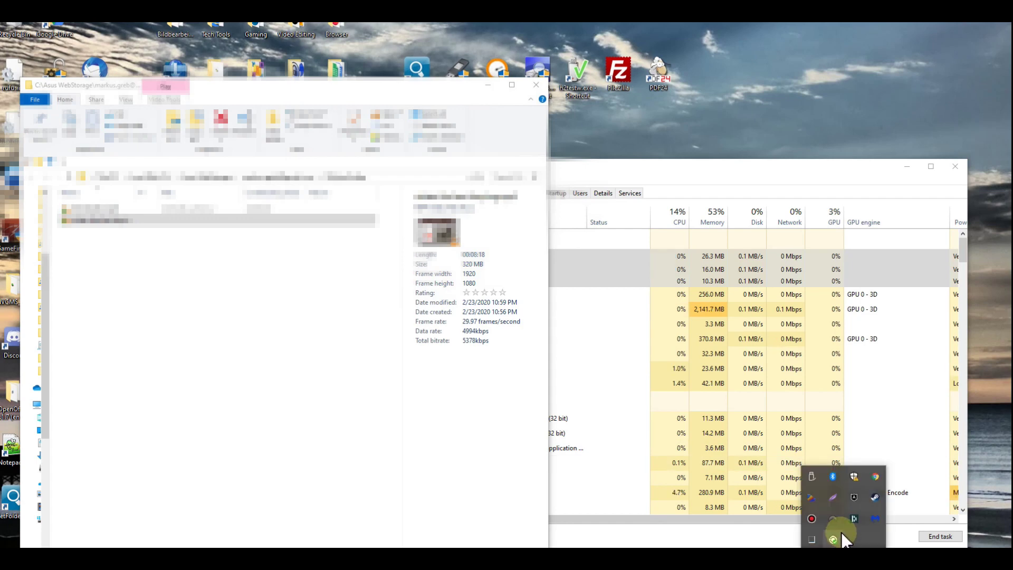
Open the ASUS WebStorage client's settings and move the settings window over the folder and Task Manager windows
left_click(834, 539)
right_click(833, 540)
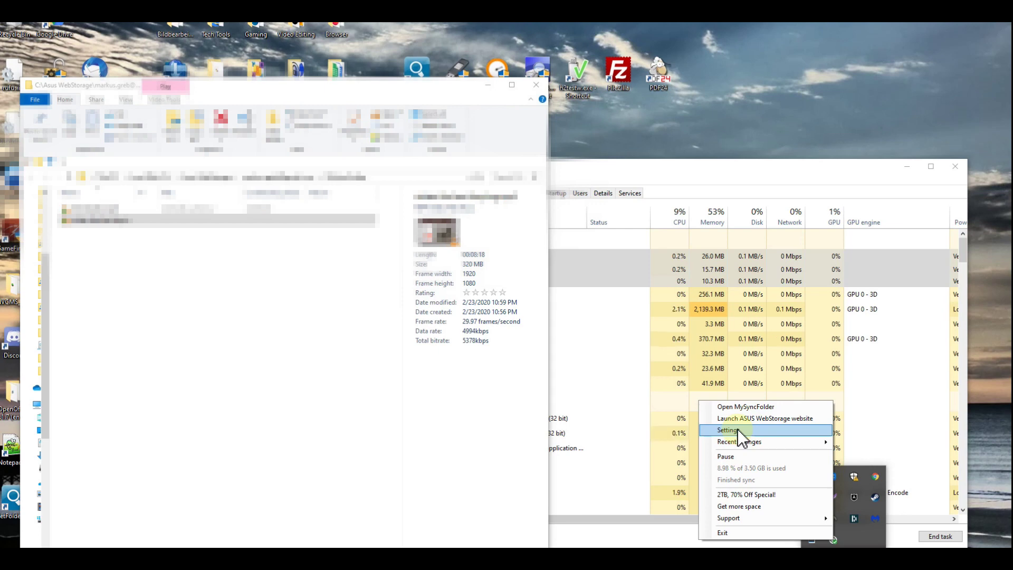
mouse_move(738, 445)
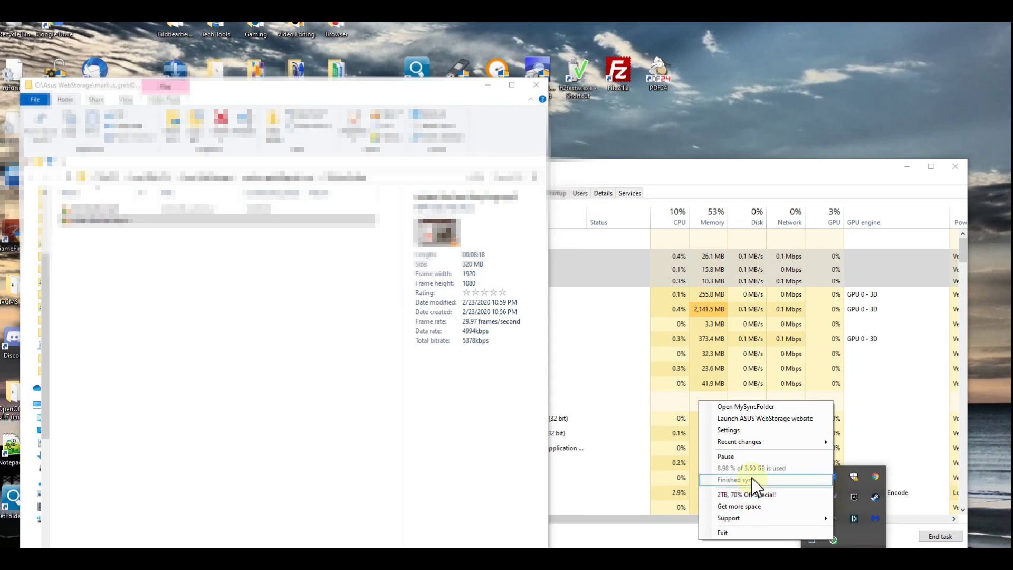
left_click(738, 432)
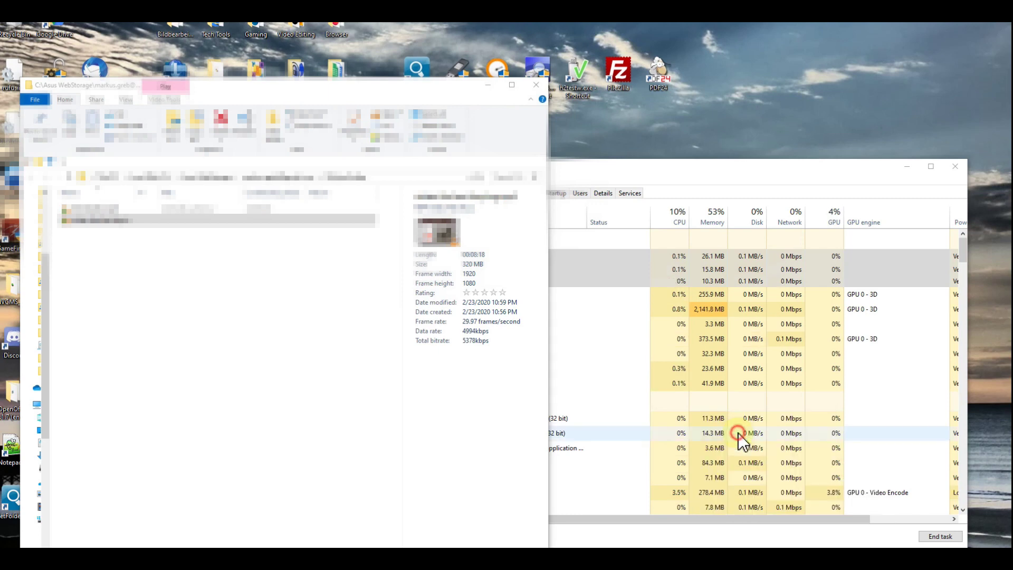
left_click_drag(389, 136, 563, 171)
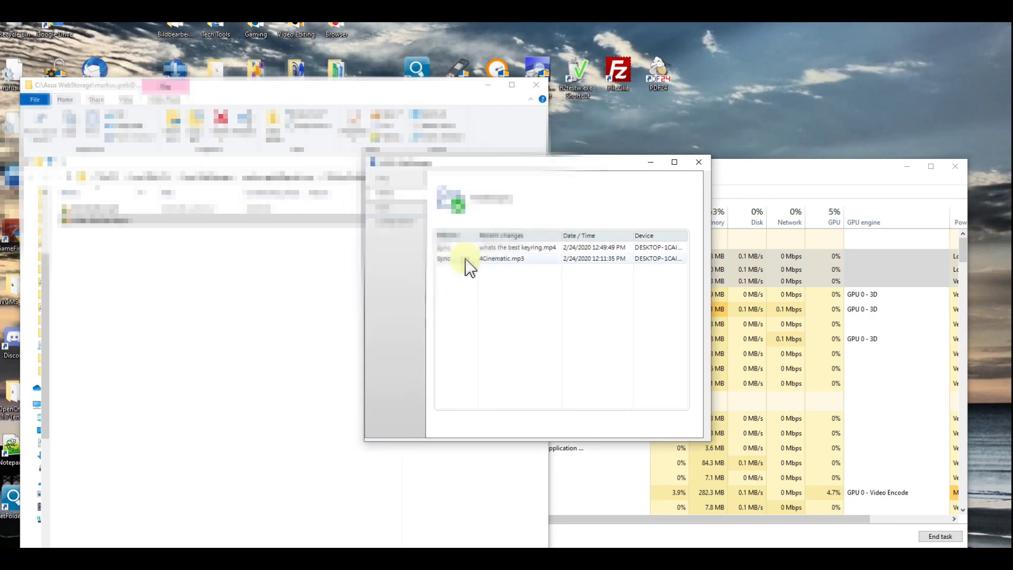
Review the client's account and backup information, MySyncFolder location with selective sync, and collaboration folder settings
left_click(390, 179)
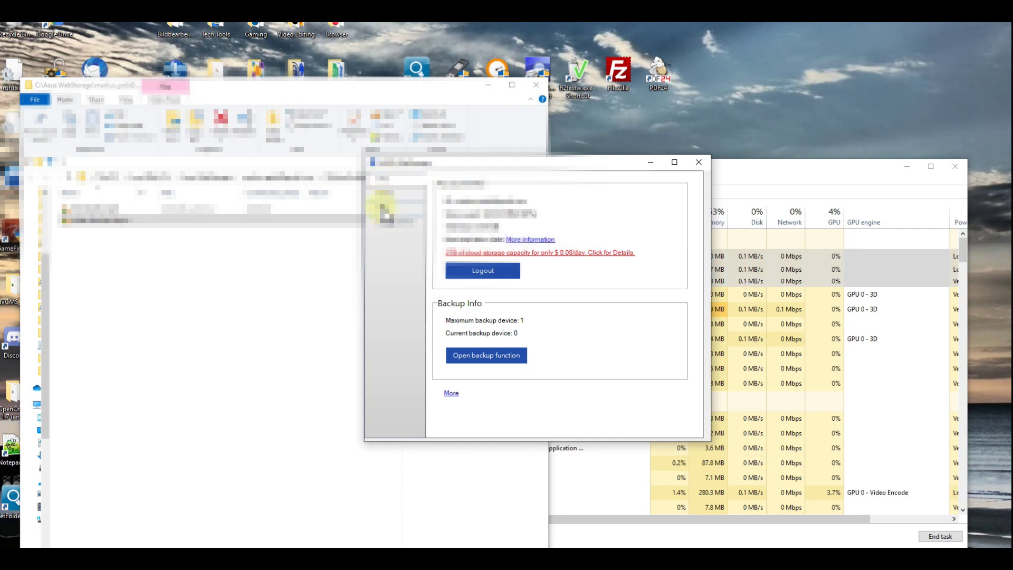
left_click(387, 203)
left_click(387, 211)
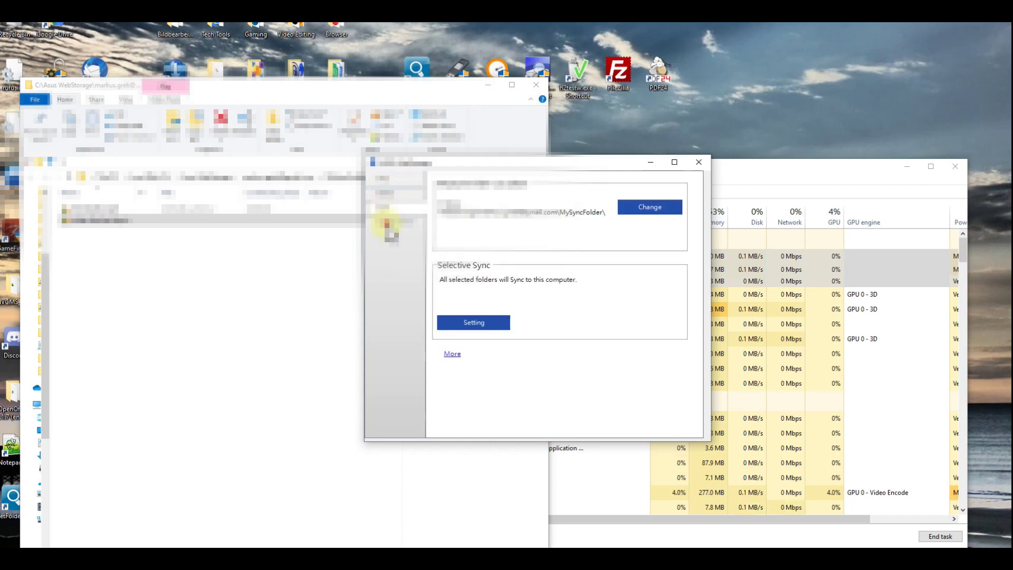
left_click(386, 222)
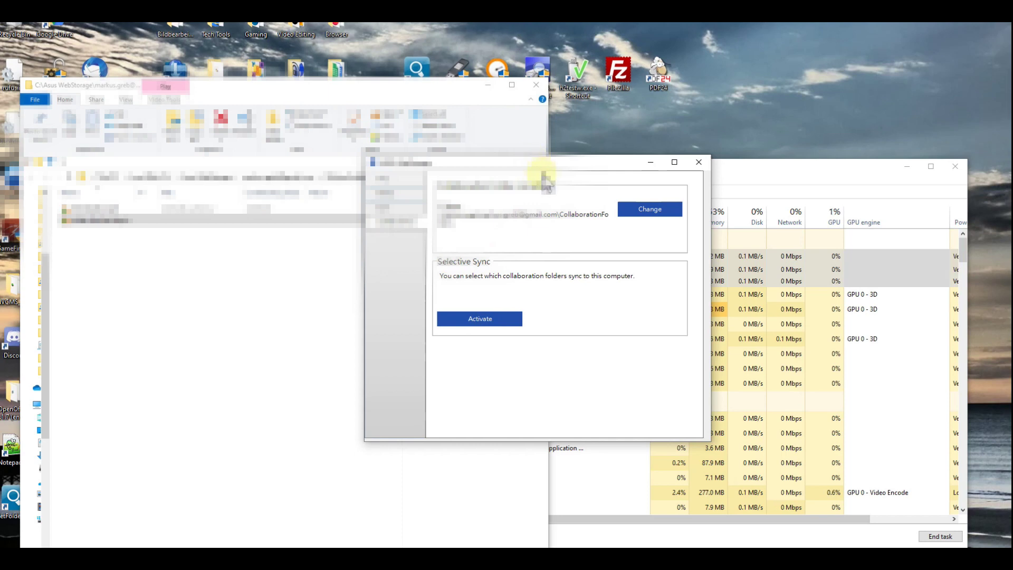
Review the client's MySyncFolder settings, recent sync changes and account information, and open the backup function
left_click(390, 214)
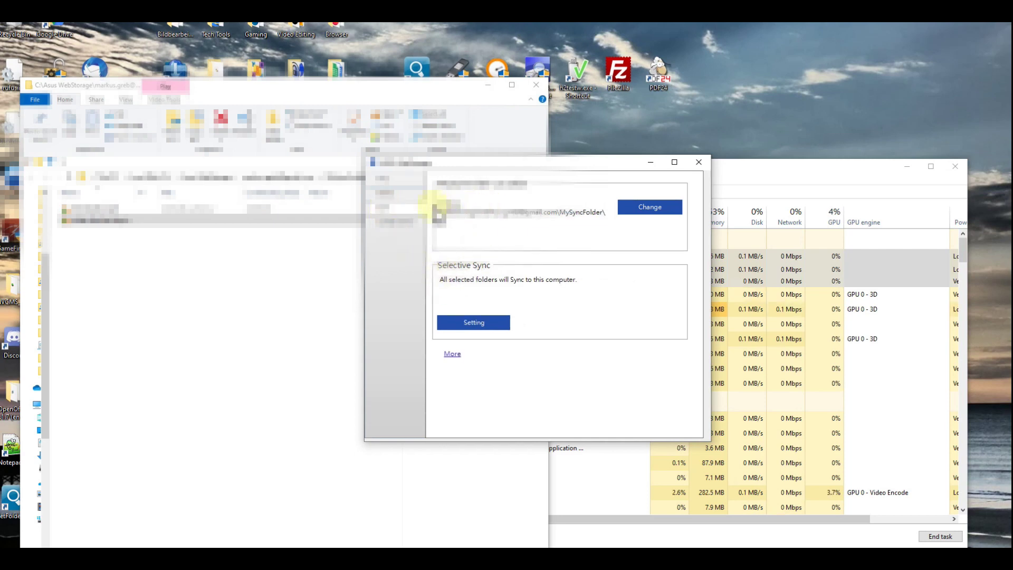
left_click(398, 194)
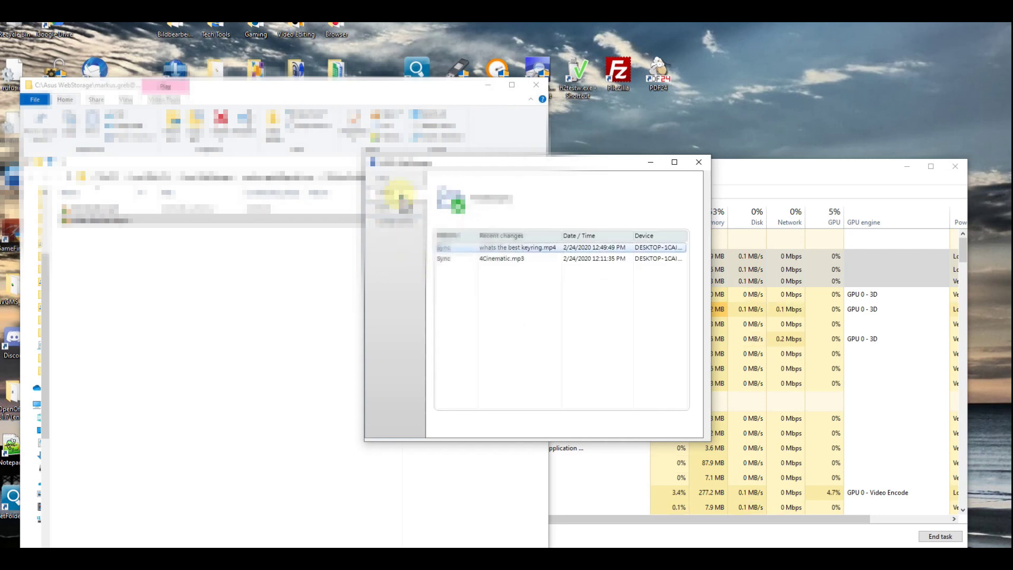
left_click(400, 197)
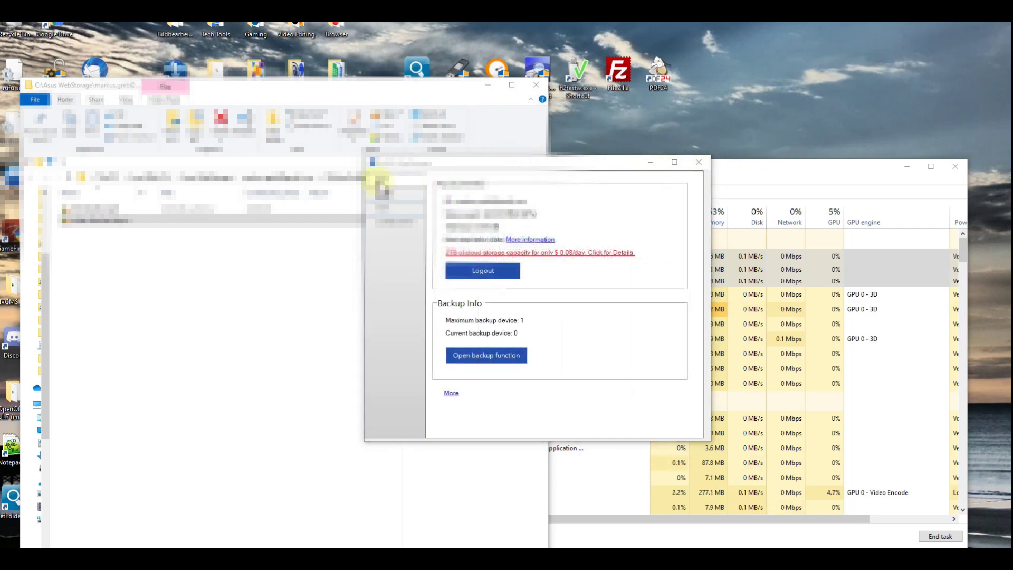
left_click(491, 363)
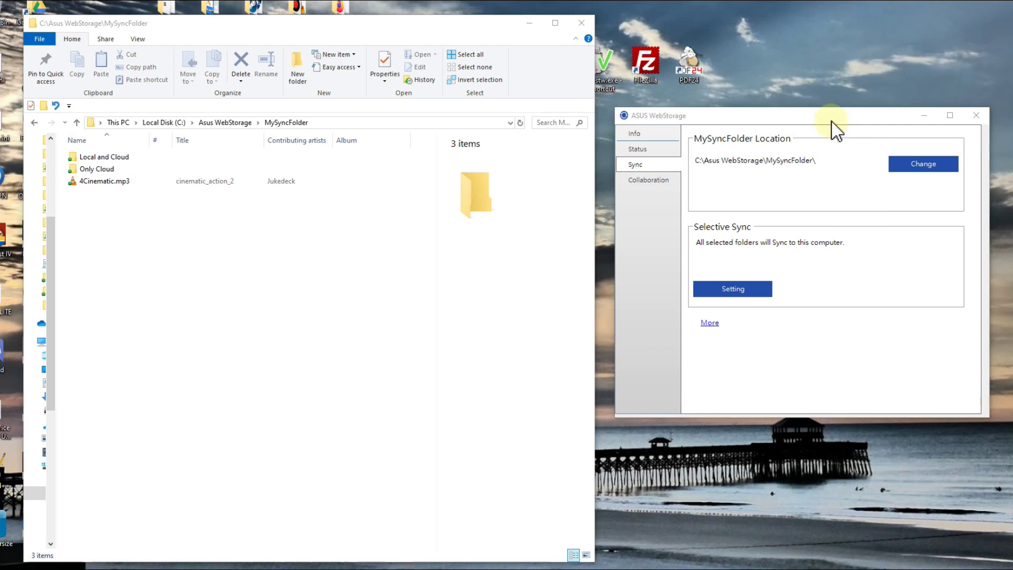
Review which folders are included in MySyncFolder's selective sync settings and accept the selection
left_click_drag(829, 119, 824, 121)
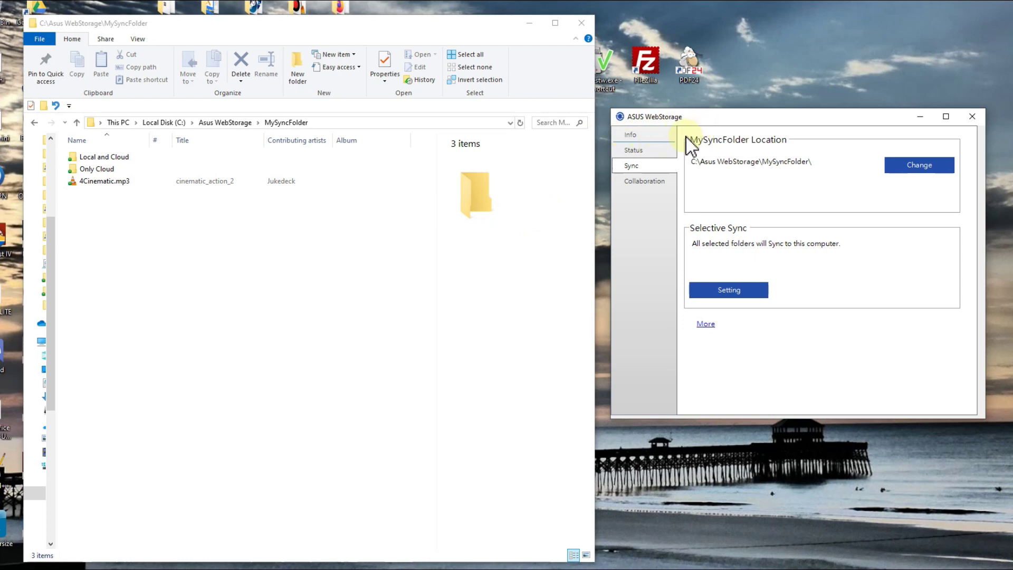
left_click(735, 293)
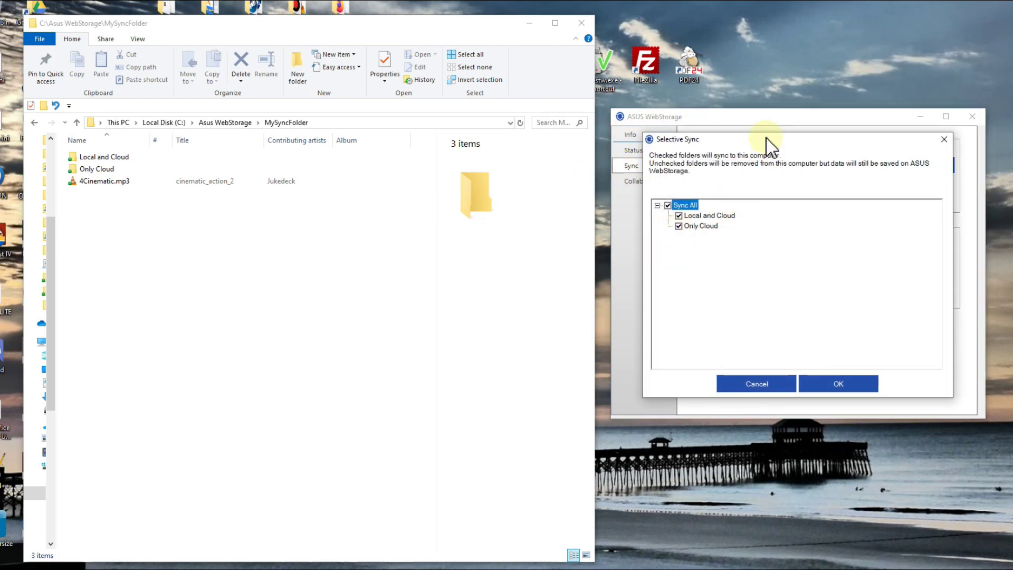
left_click(834, 384)
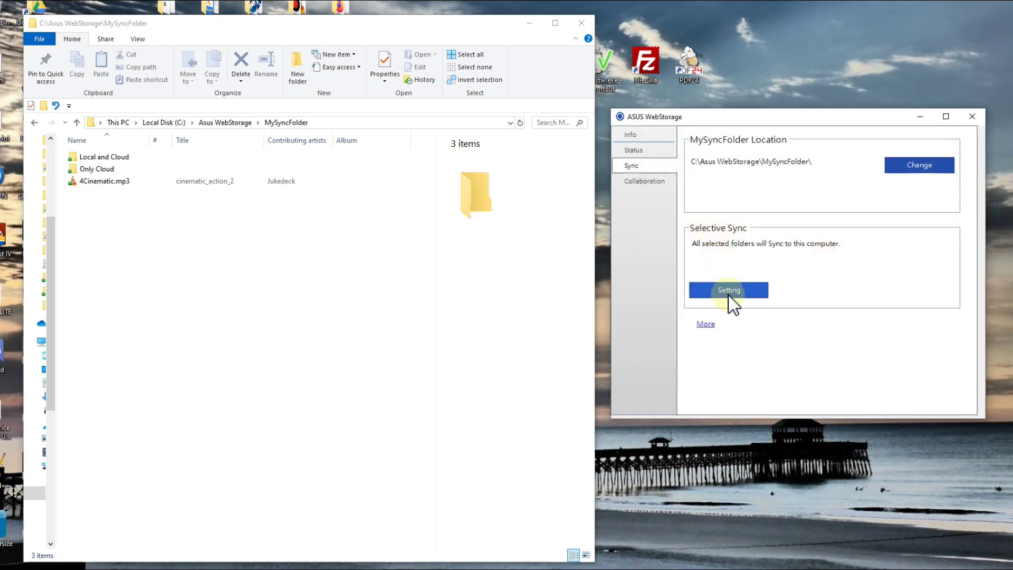
Exclude the Only Cloud folder from selective sync, keeping Local and Cloud included, and check the contents of MySyncFolder
left_click(726, 294)
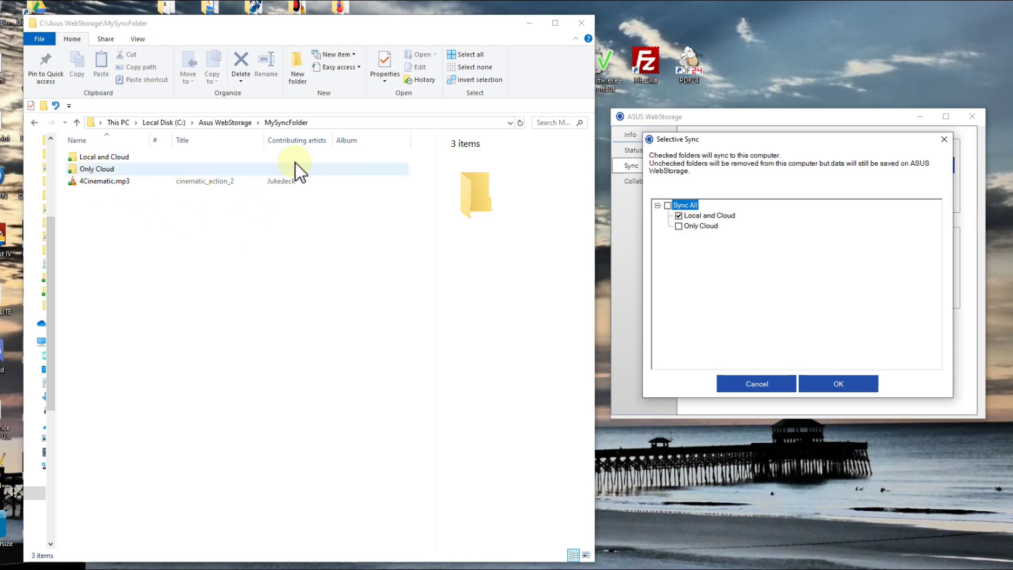
left_click(843, 372)
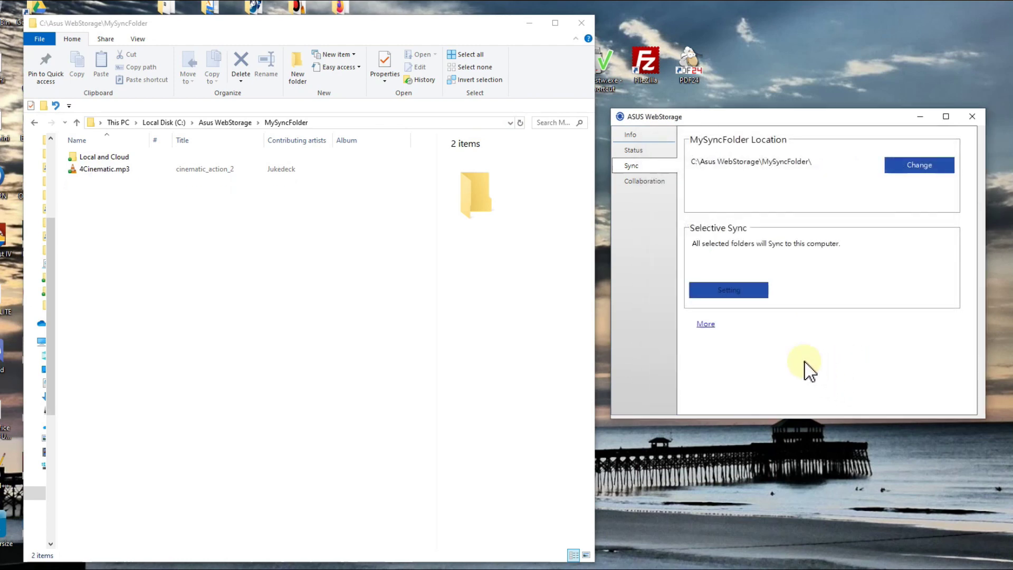
left_click(299, 168)
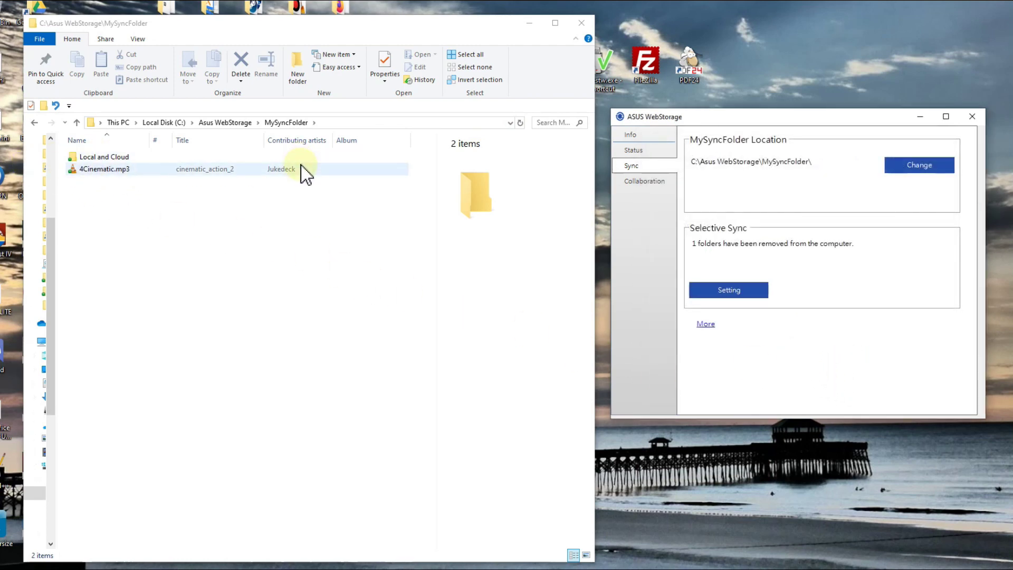
Include the Only Cloud folder in selective sync again and refresh the MySyncFolder listing
left_click(737, 291)
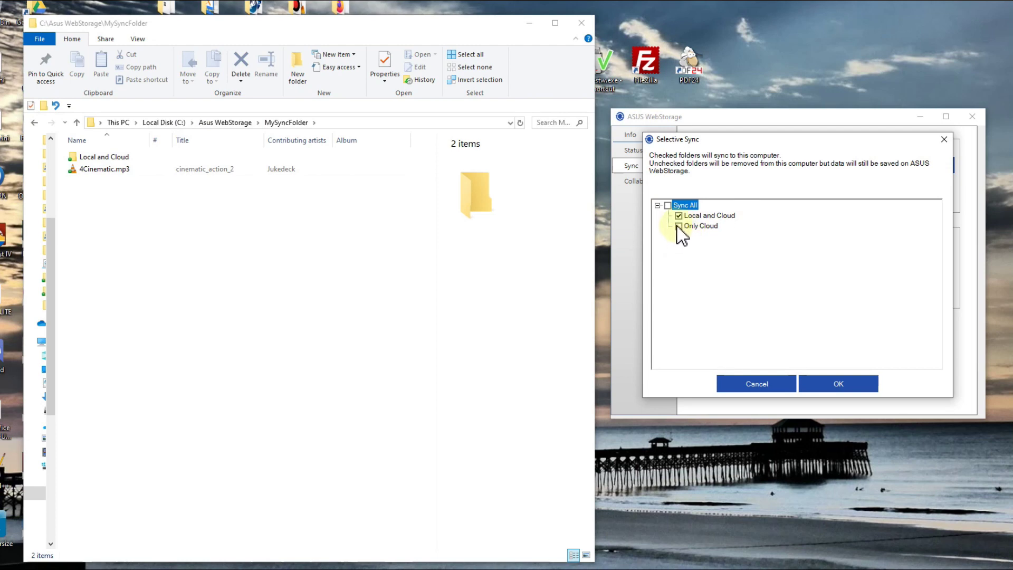
left_click(841, 382)
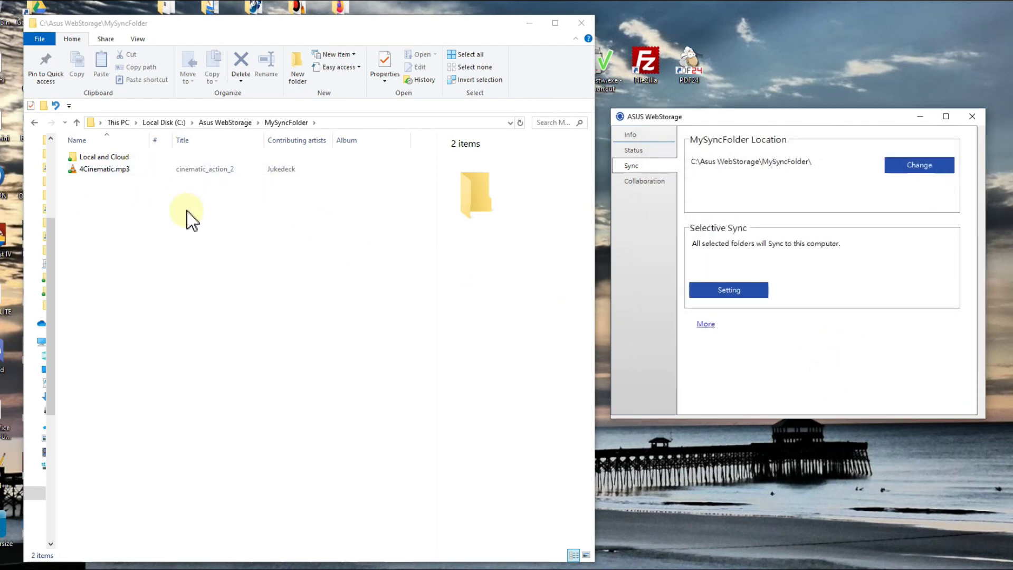
left_click(520, 123)
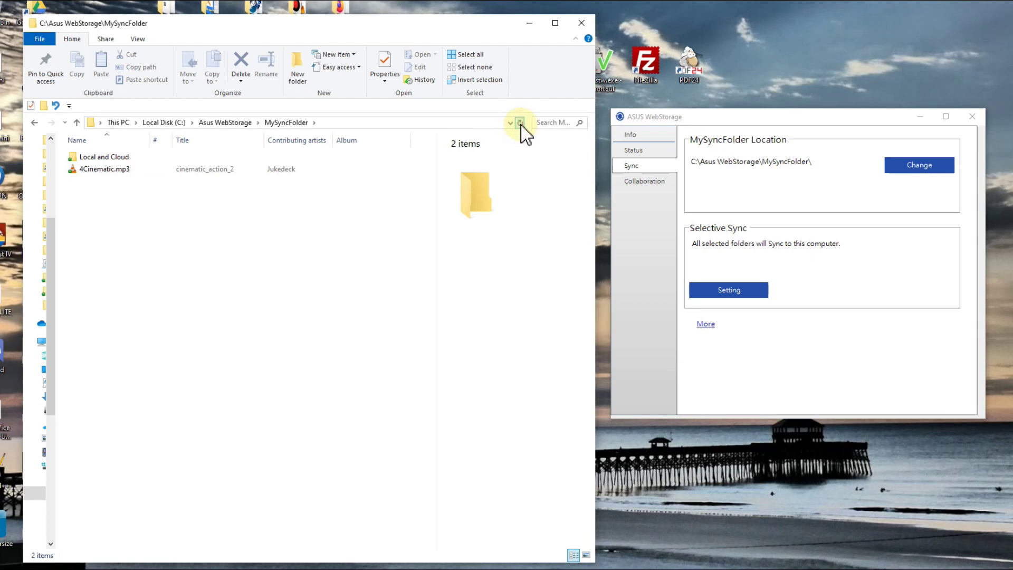
Compare the selective sync folder tree with the contents of the Local and Cloud folder, and return to MySyncFolder
left_click(730, 288)
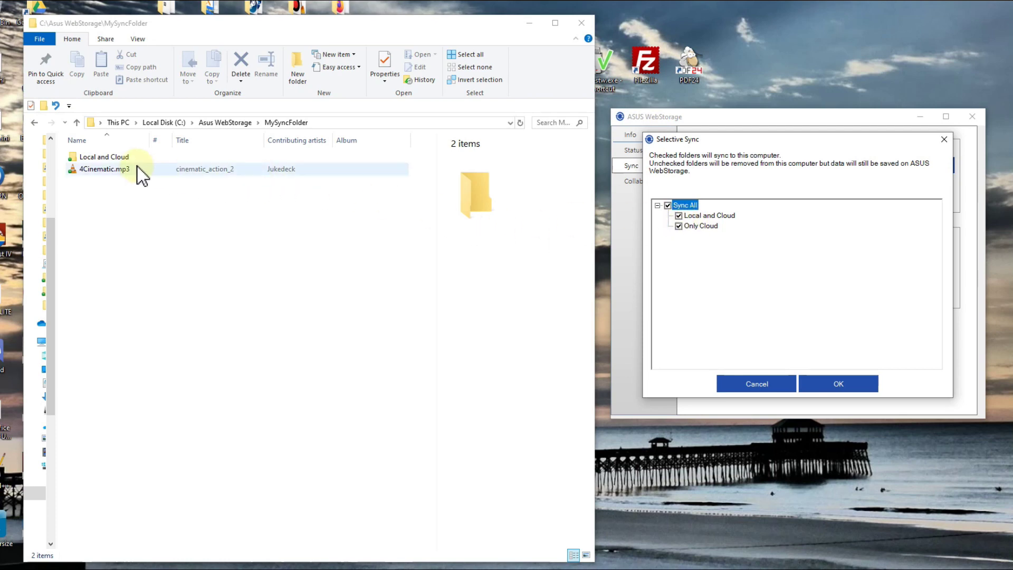
double_click(112, 160)
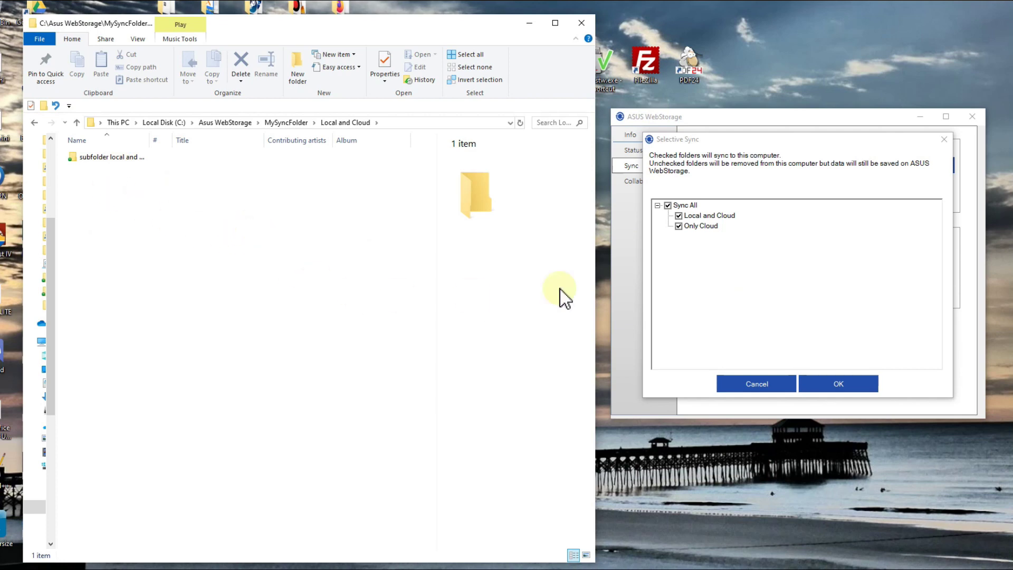
left_click(835, 379)
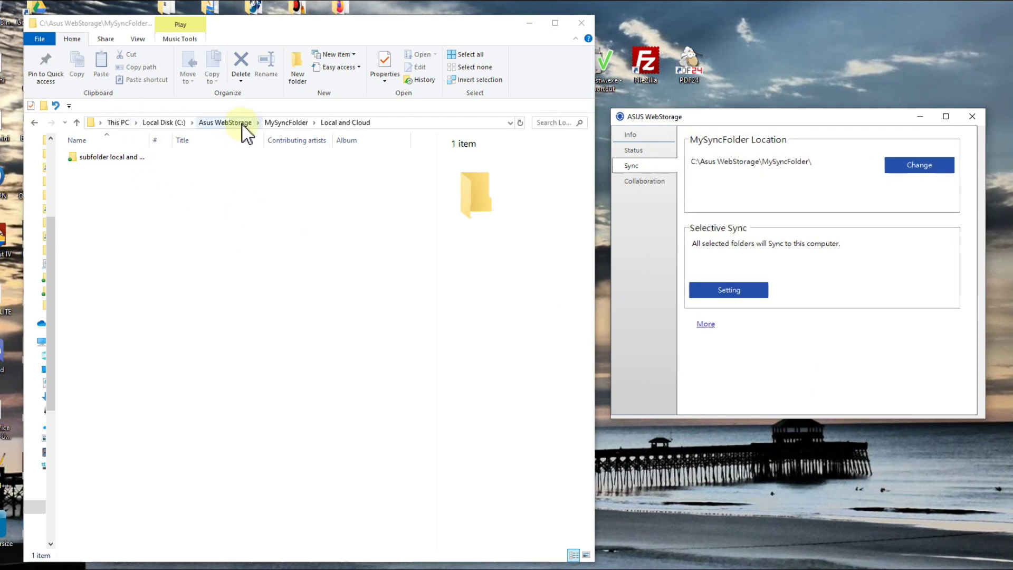
left_click(279, 123)
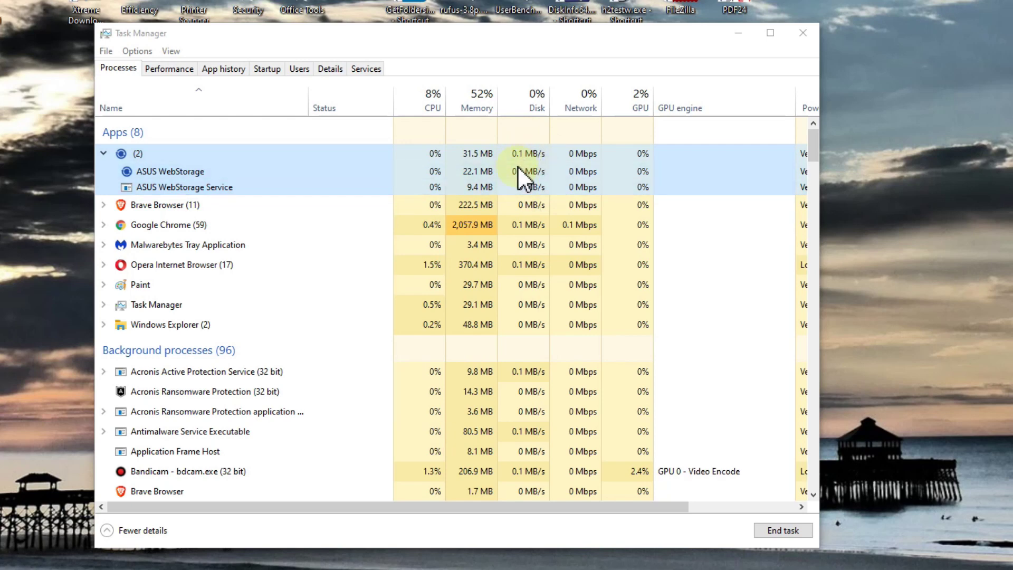
Examine the disk and CPU usage of the ASUS WebStorage processes in Task Manager
left_click(518, 167)
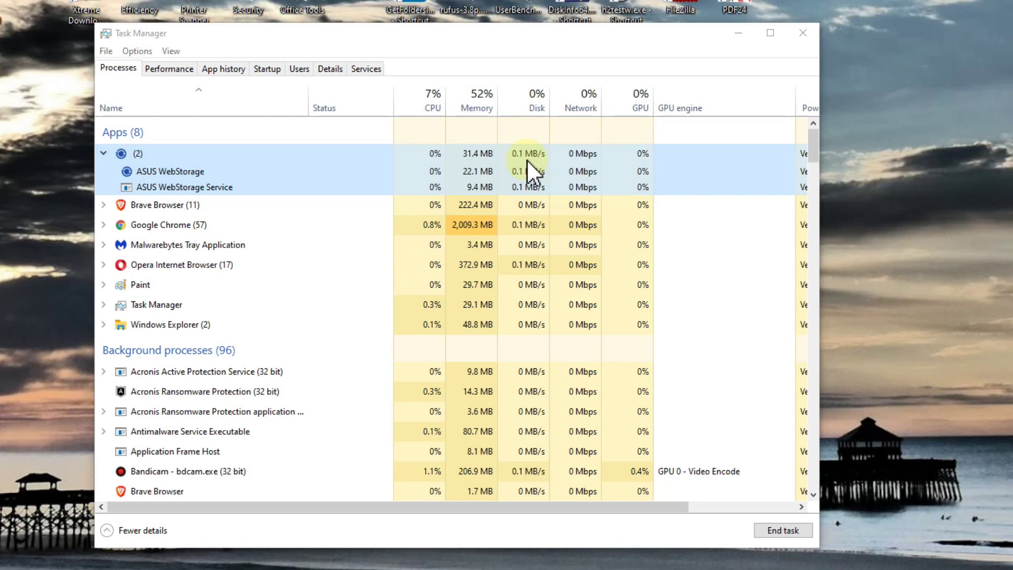
left_click(526, 165)
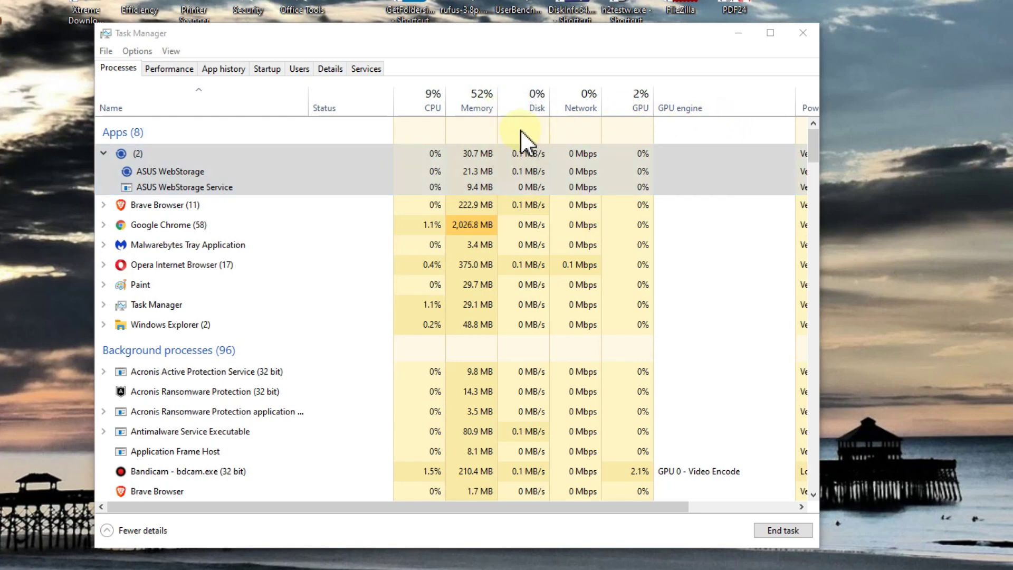
left_click(418, 172)
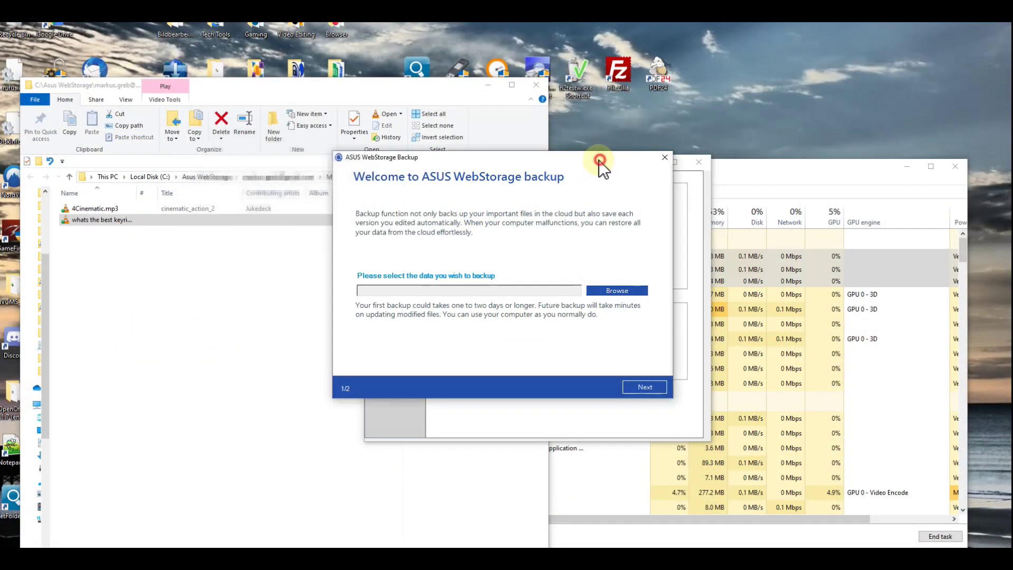
Reposition the ASUS WebStorage Backup window over the folder and settings windows
left_click_drag(598, 162, 571, 163)
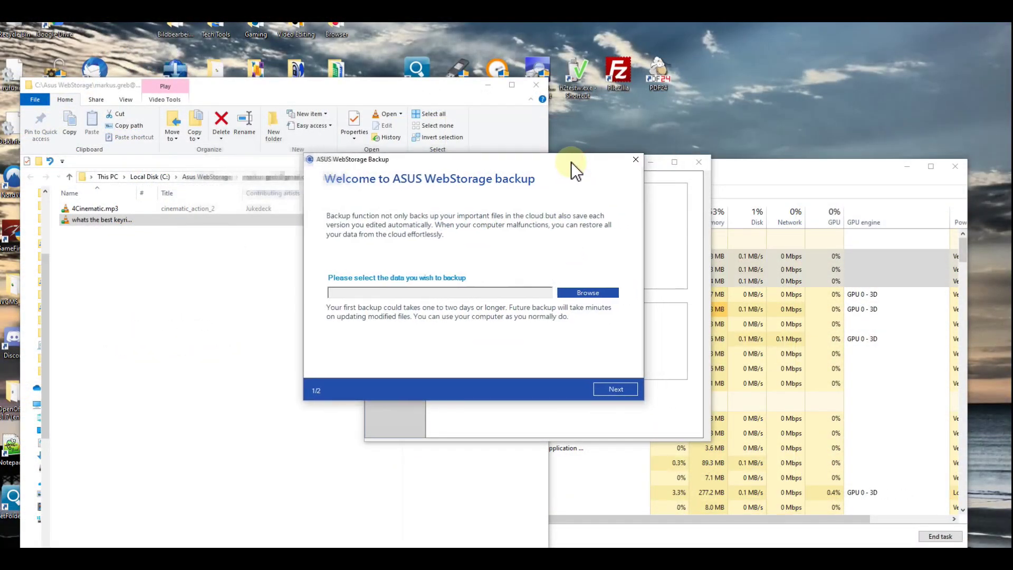